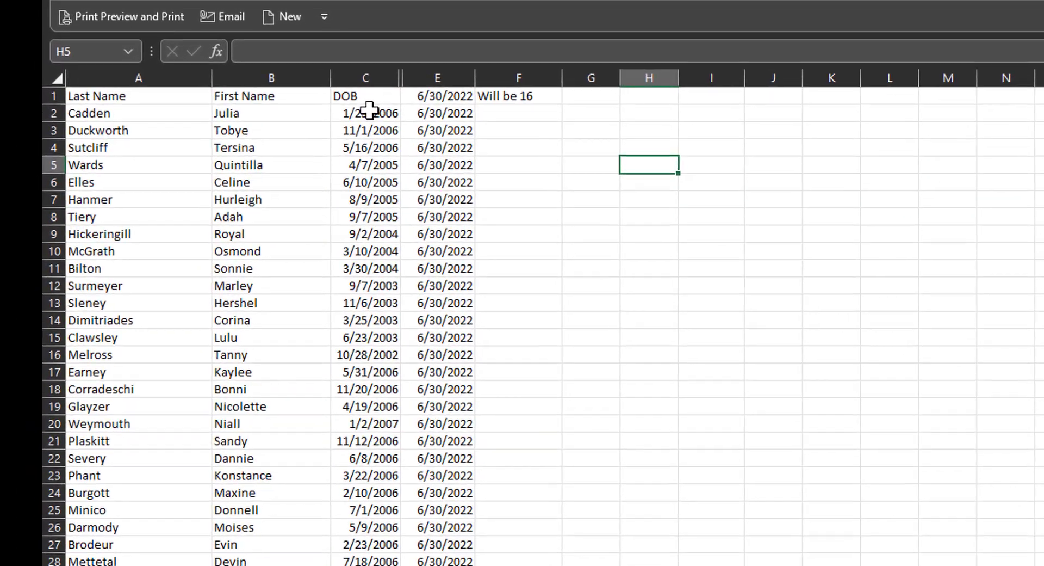
Step: Try the General number format on the dates in C2:C7, and undo the format change
left_click_drag(281, 136, 276, 201)
mouse_move(361, 190)
left_mouse_down()
mouse_move(363, 165)
mouse_move(367, 200)
left_mouse_up()
right_click(375, 121)
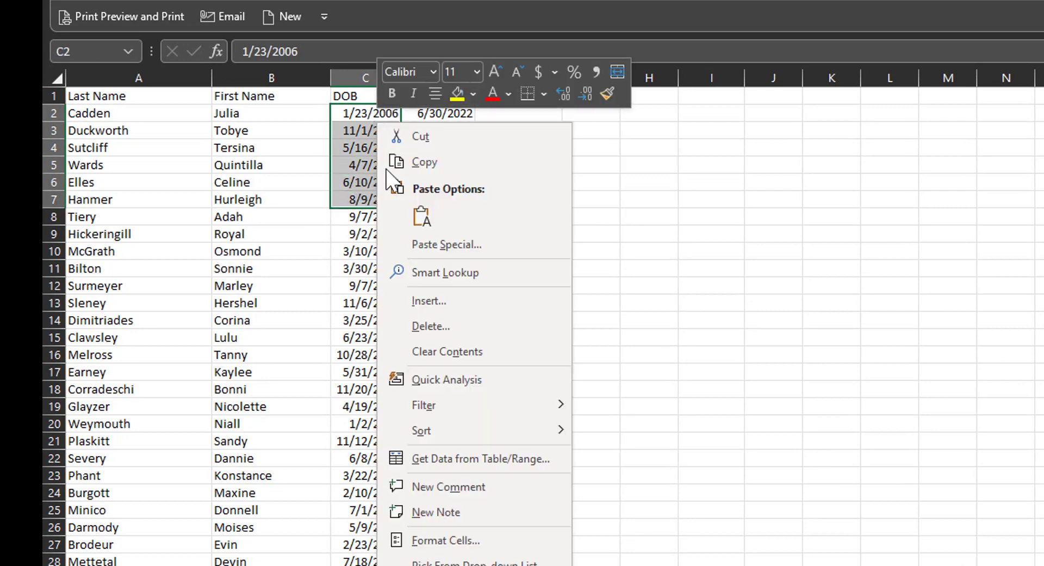
left_click(445, 540)
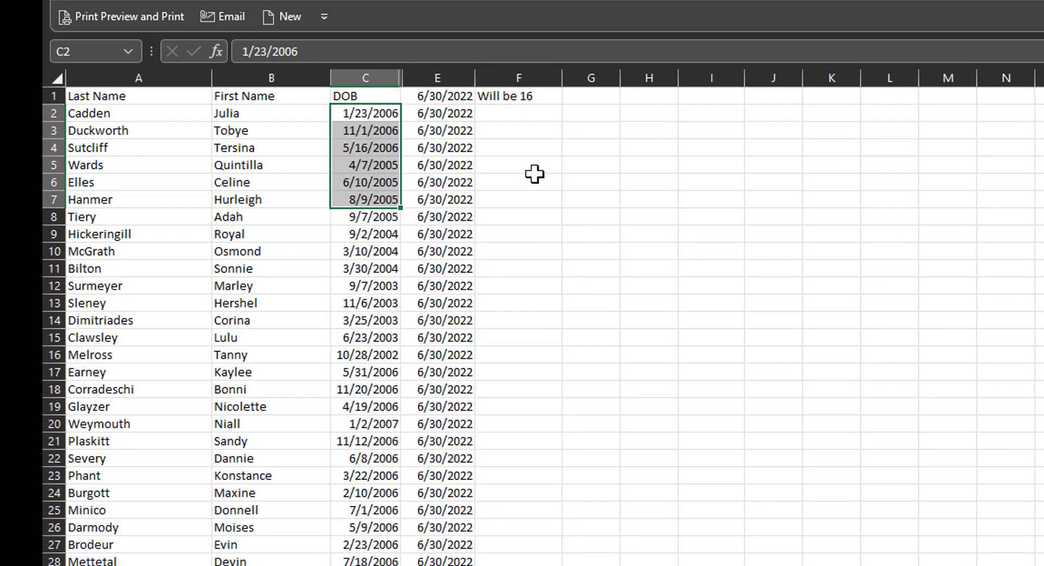
left_click(118, 142)
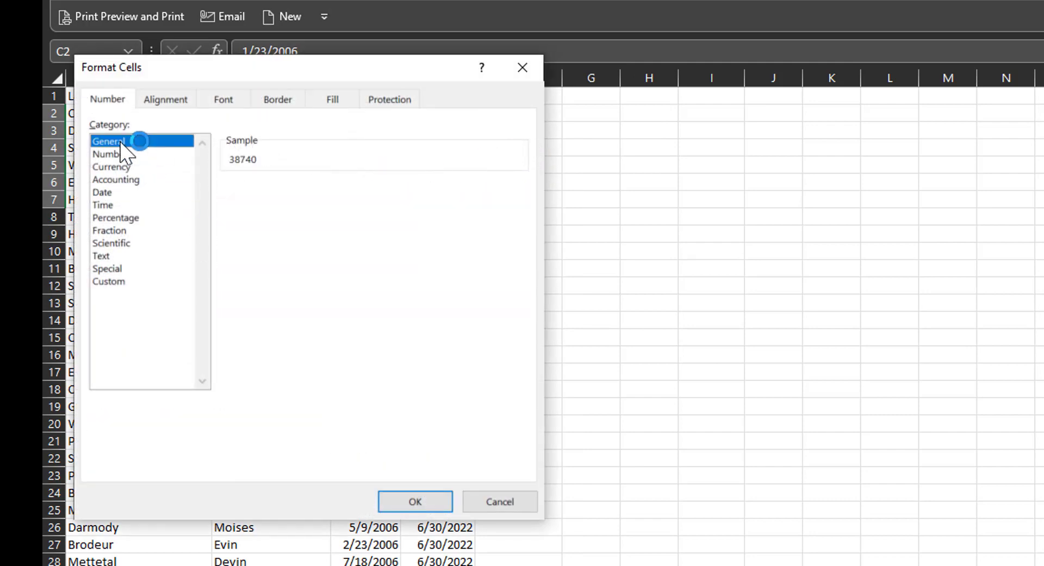
left_click(415, 501)
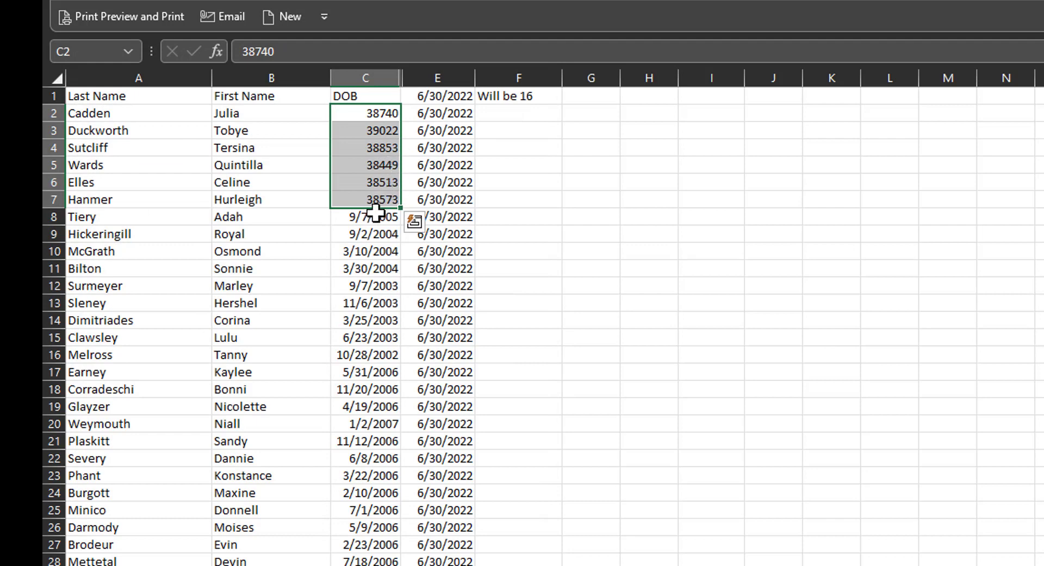
key("ctrl+z")
left_click(530, 134)
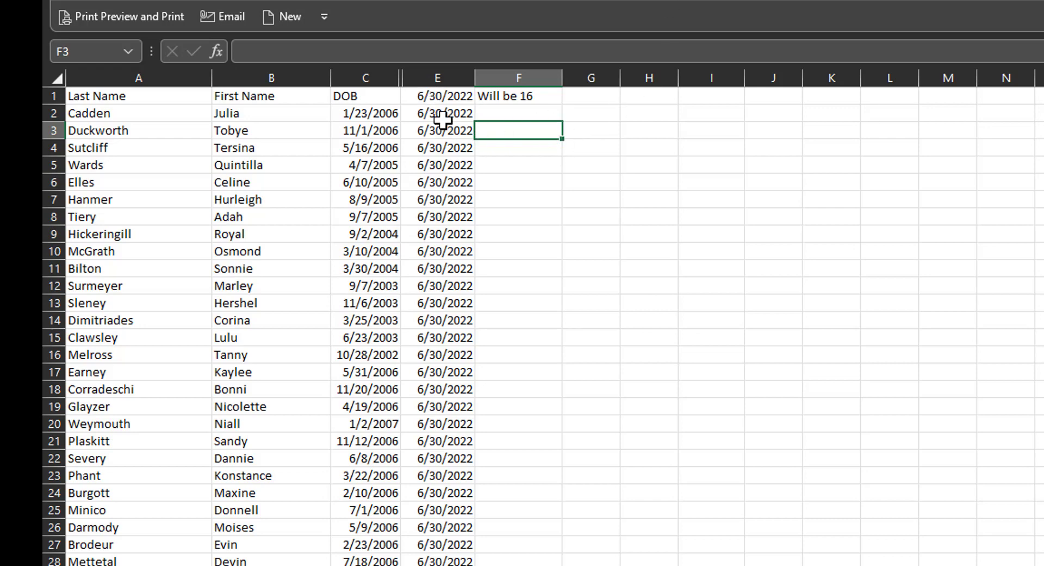
Step: Enter the test date 6/30/2006 in cell H2
left_click(643, 116)
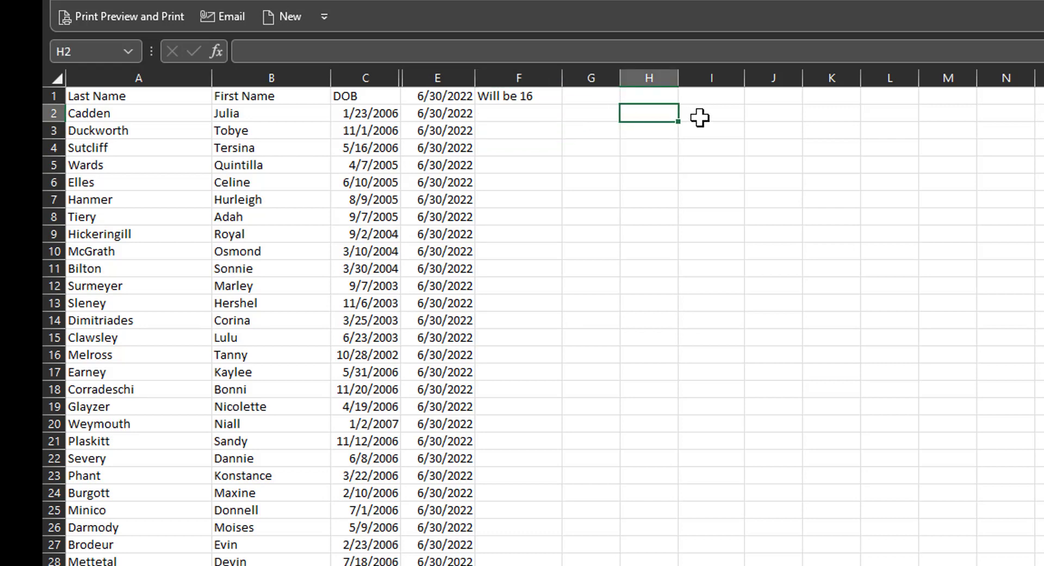
type("6/30/")
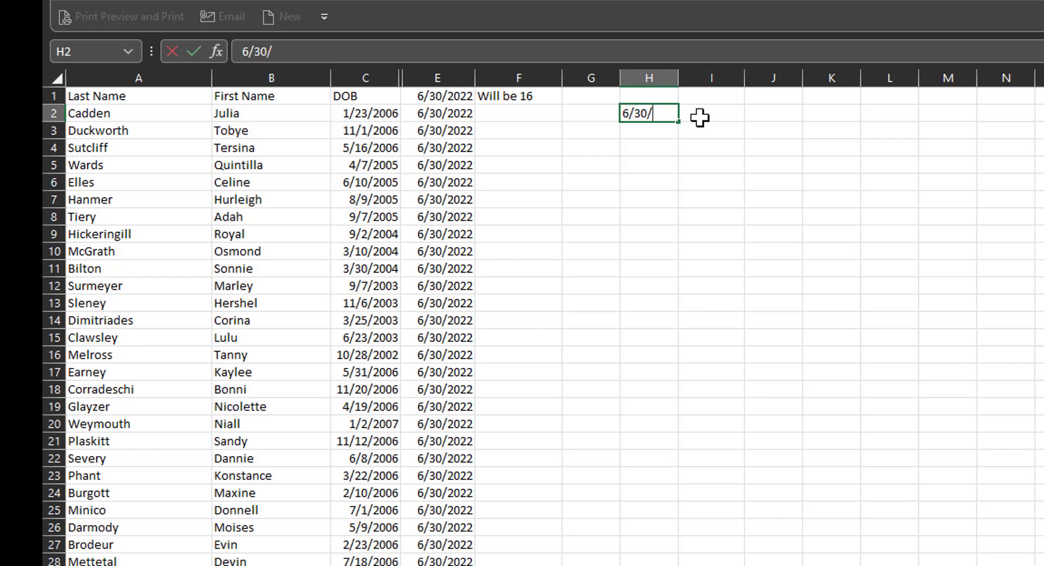
type("2006")
key("Return")
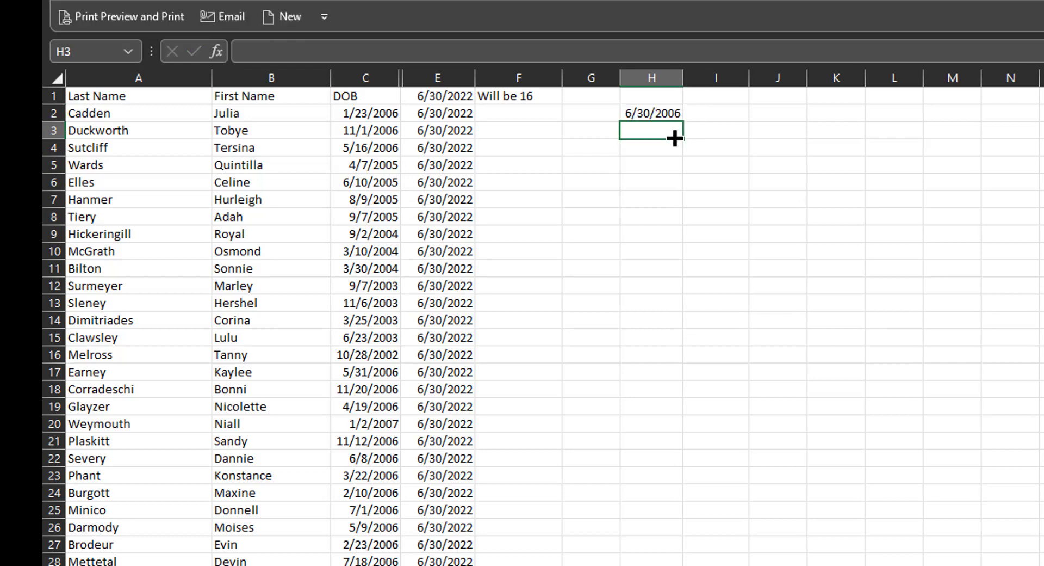
Step: Calculate the number of days between the two dates in I2 with the formula =E2-H2
left_click(657, 116)
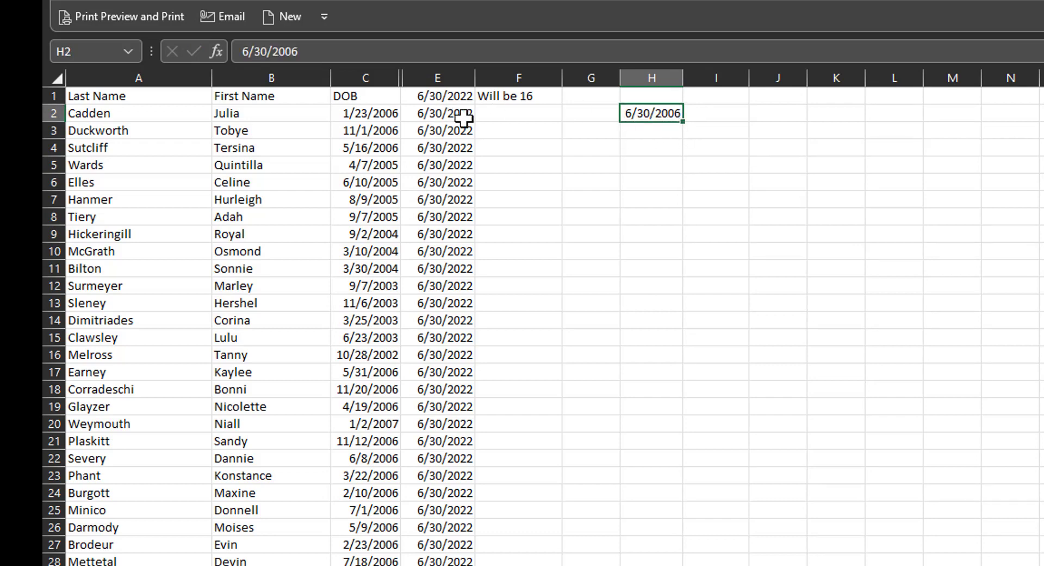
left_click(725, 112)
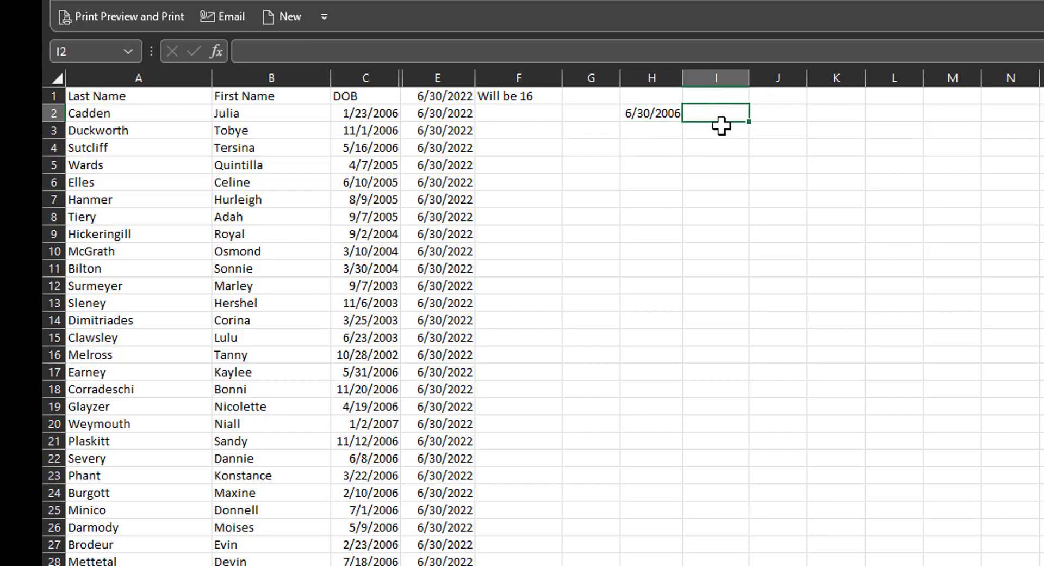
type("=")
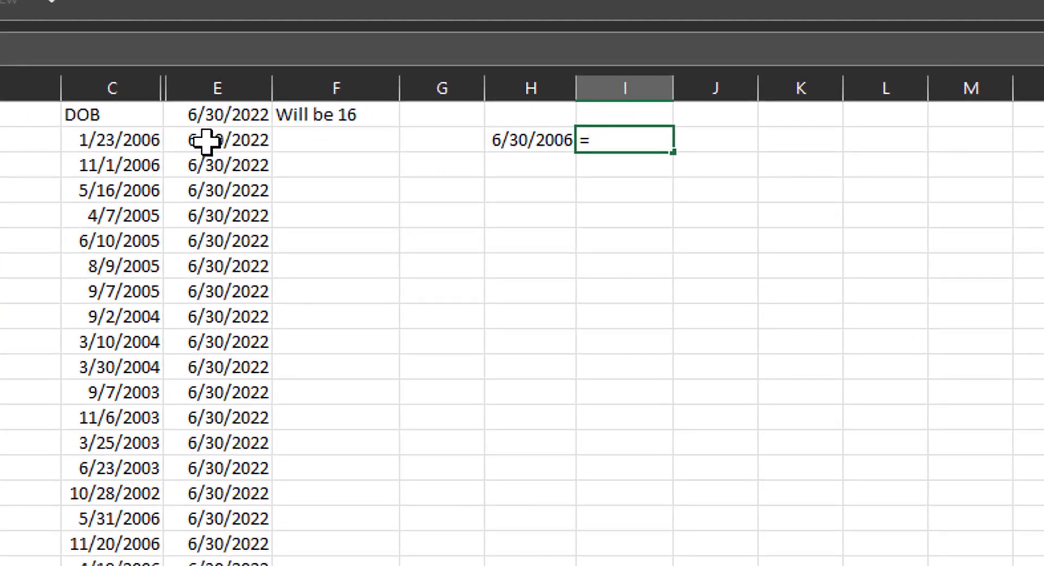
left_click(205, 140)
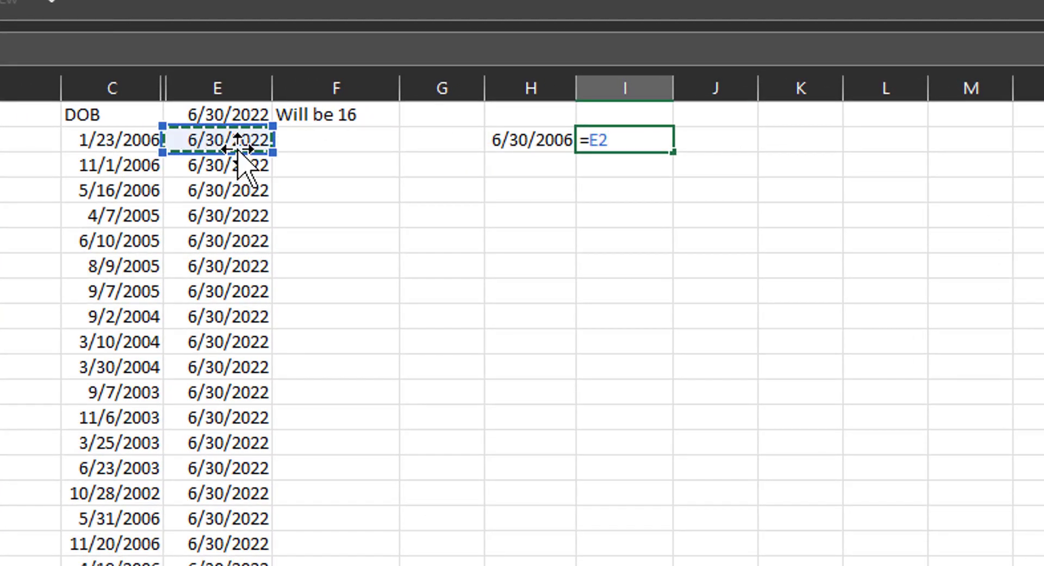
type("-")
left_click(543, 142)
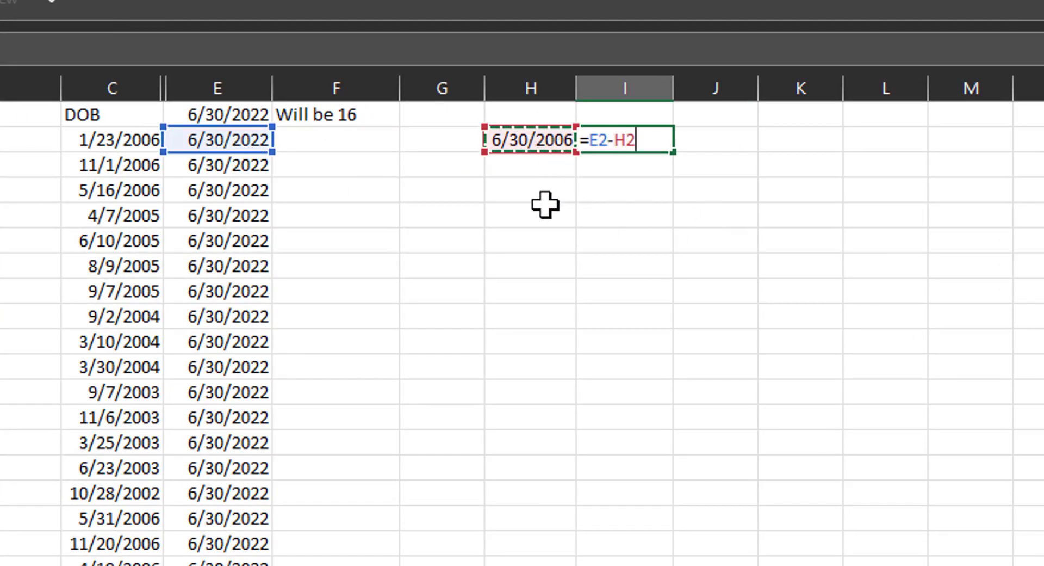
key("Return")
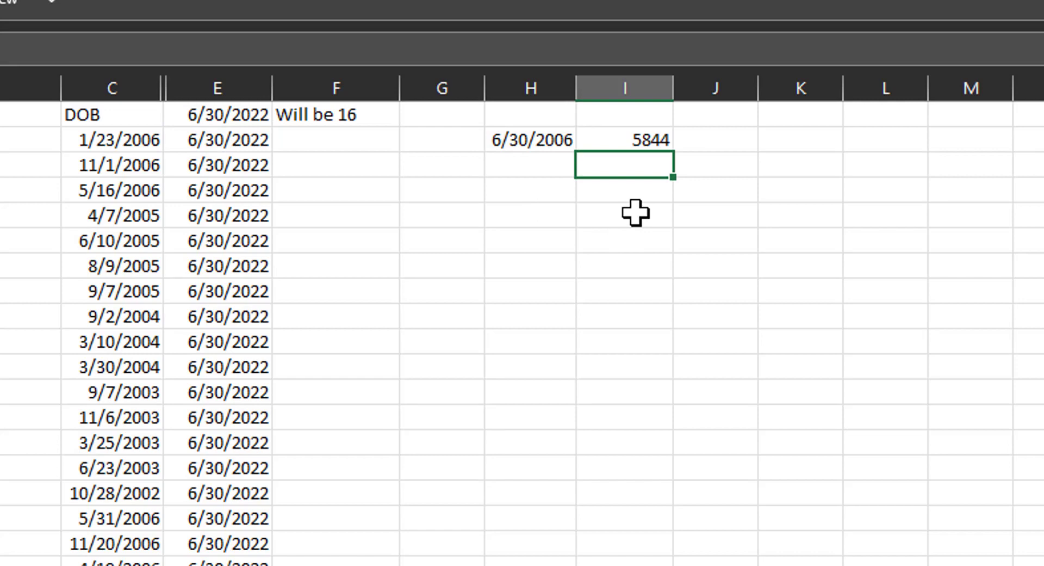
Step: Remove the test date in H2 and the day-difference formula in I2
left_click(514, 140)
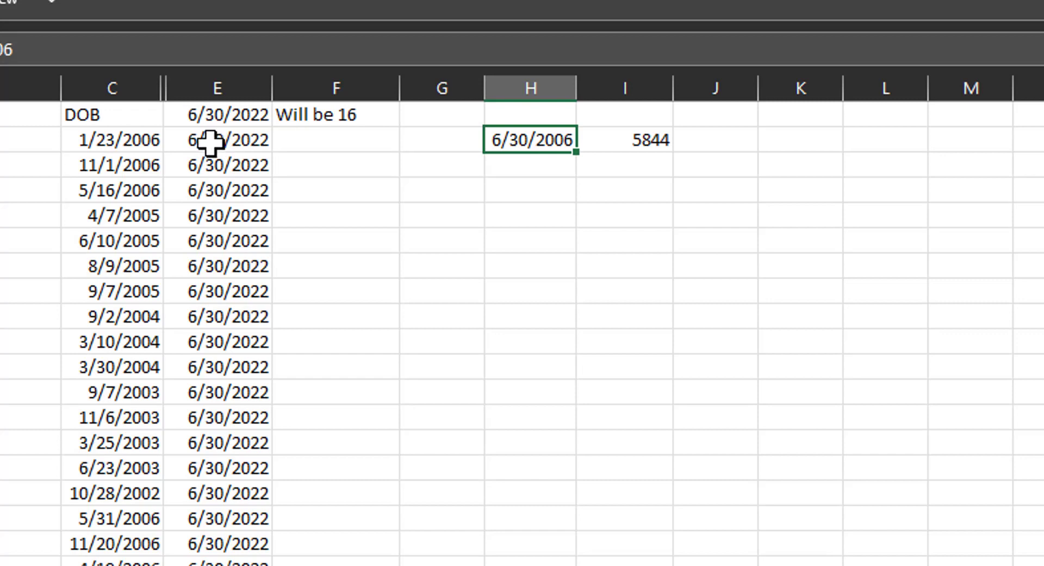
left_click(639, 164)
left_click(643, 136)
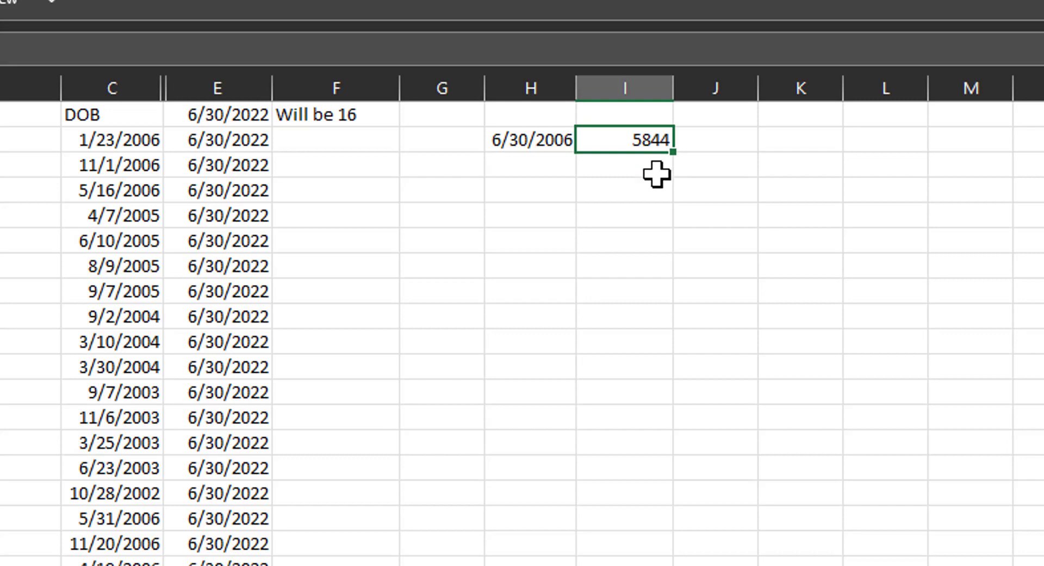
key("Delete")
key("ctrl+z")
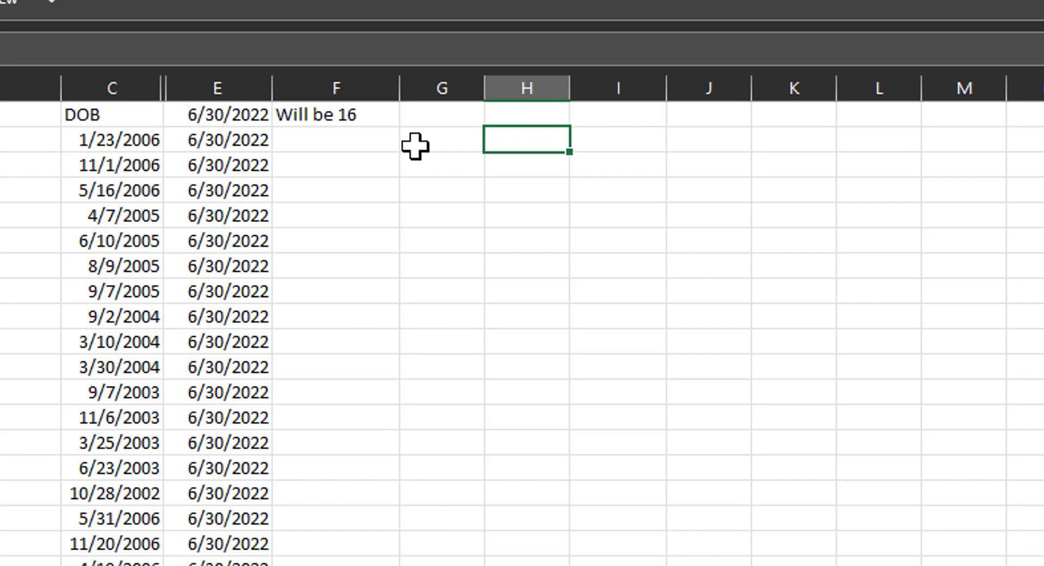
Step: Begin an IF formula in F2 with the logical test E2-C2>=5844
left_click(328, 144)
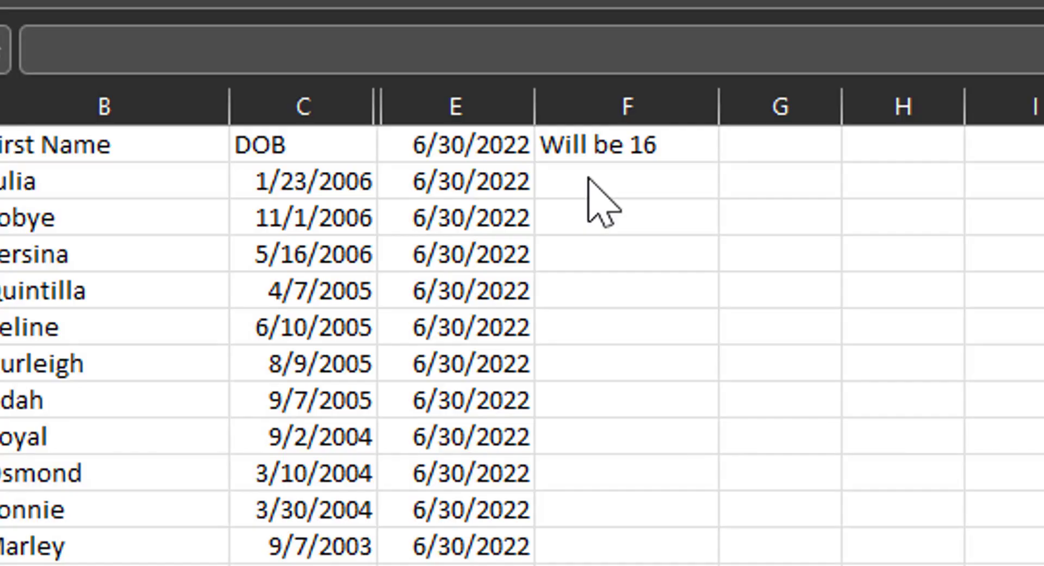
left_click(625, 183)
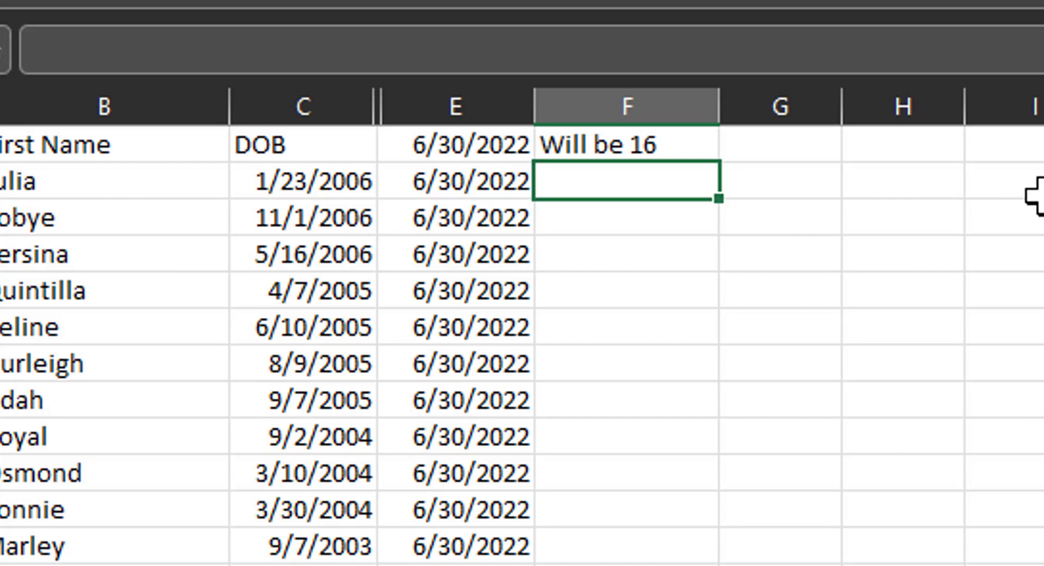
type("=if")
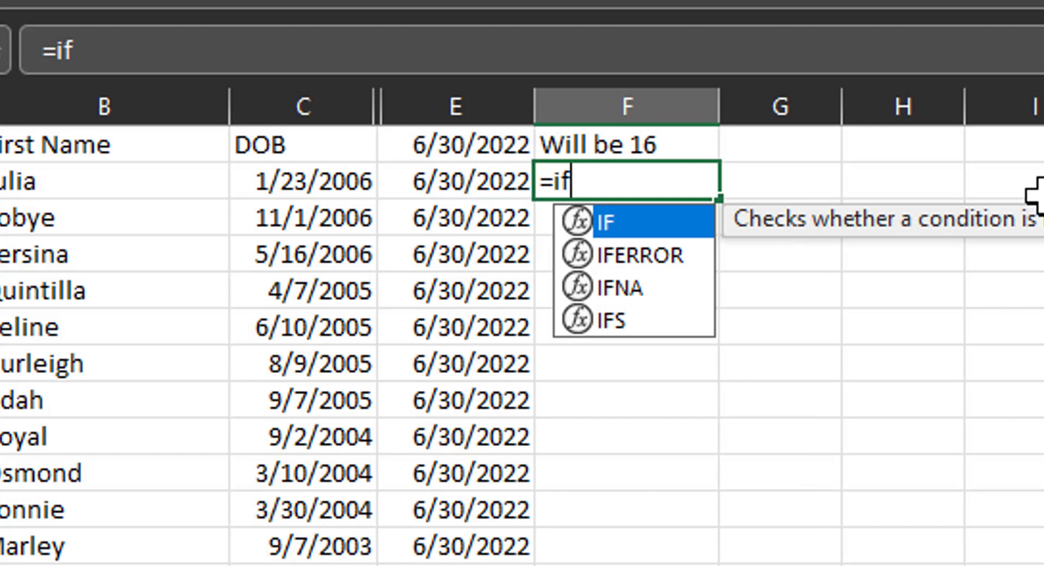
type("(")
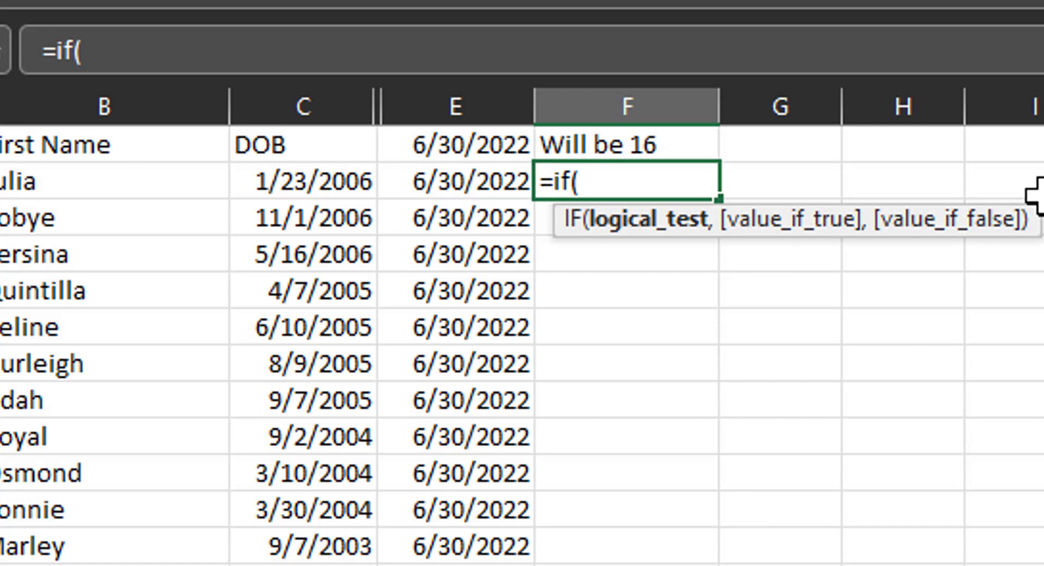
left_click(453, 182)
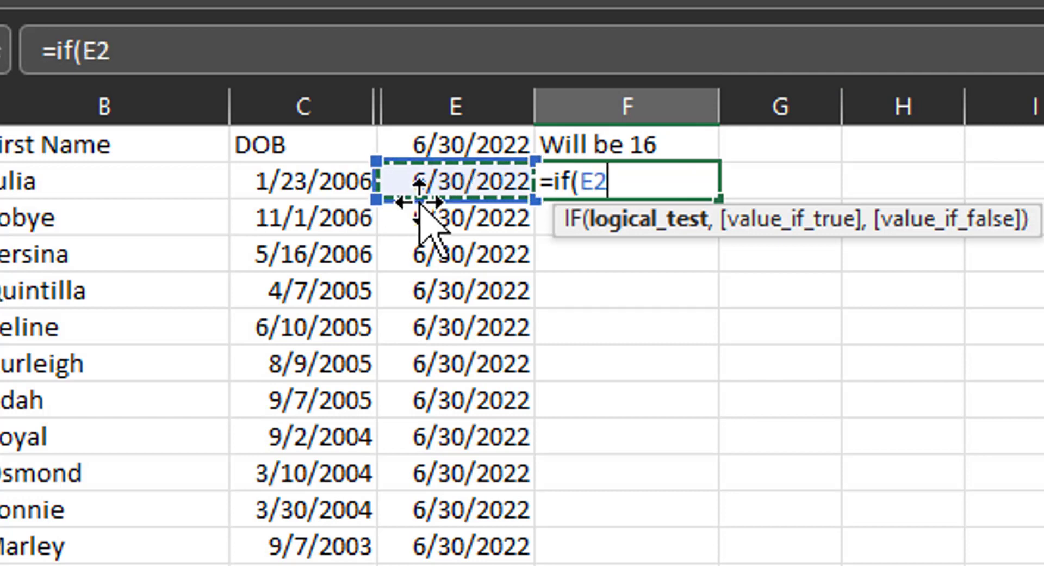
type("-")
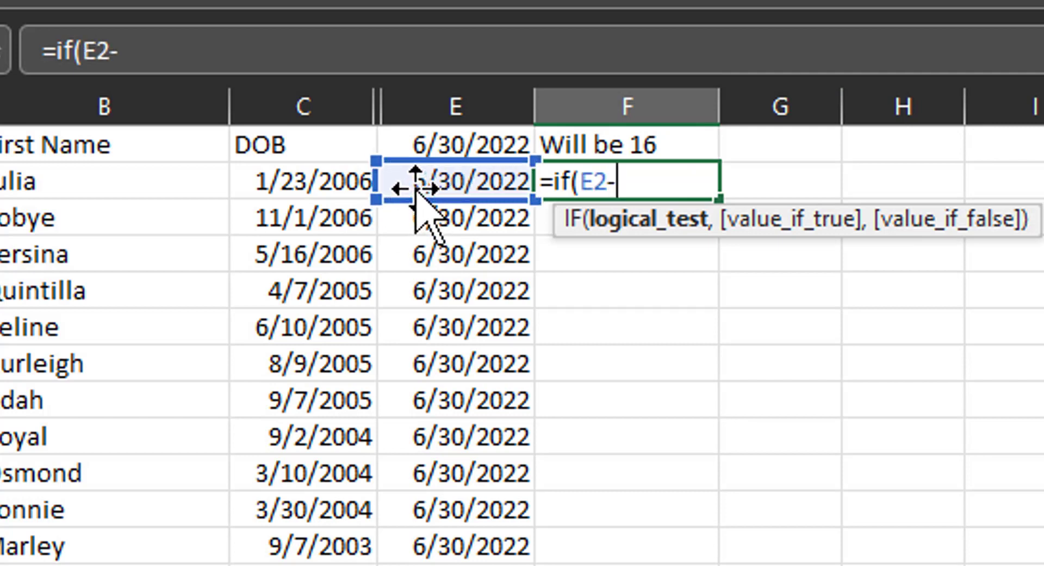
left_click(308, 180)
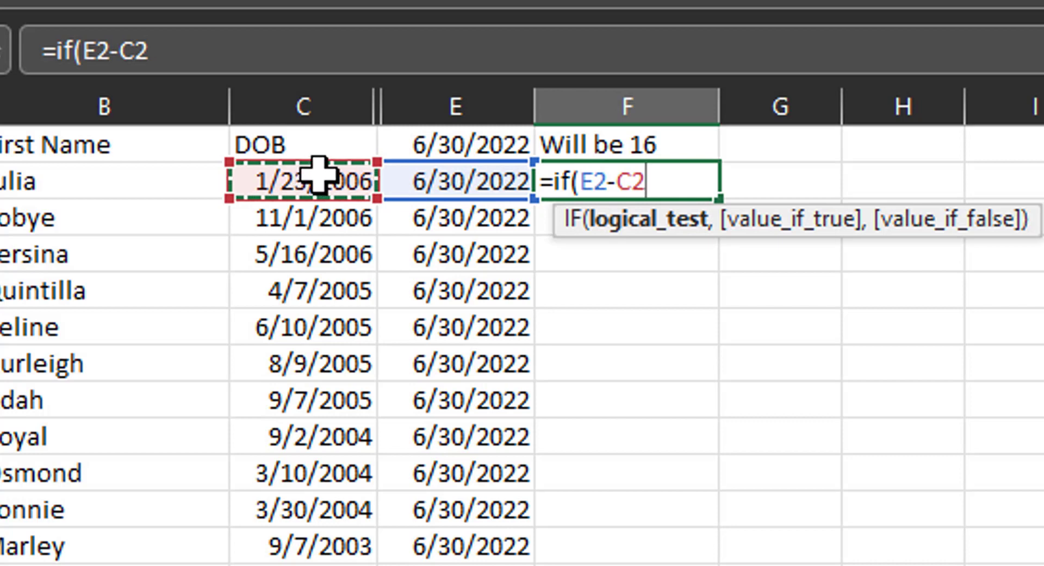
type(">=")
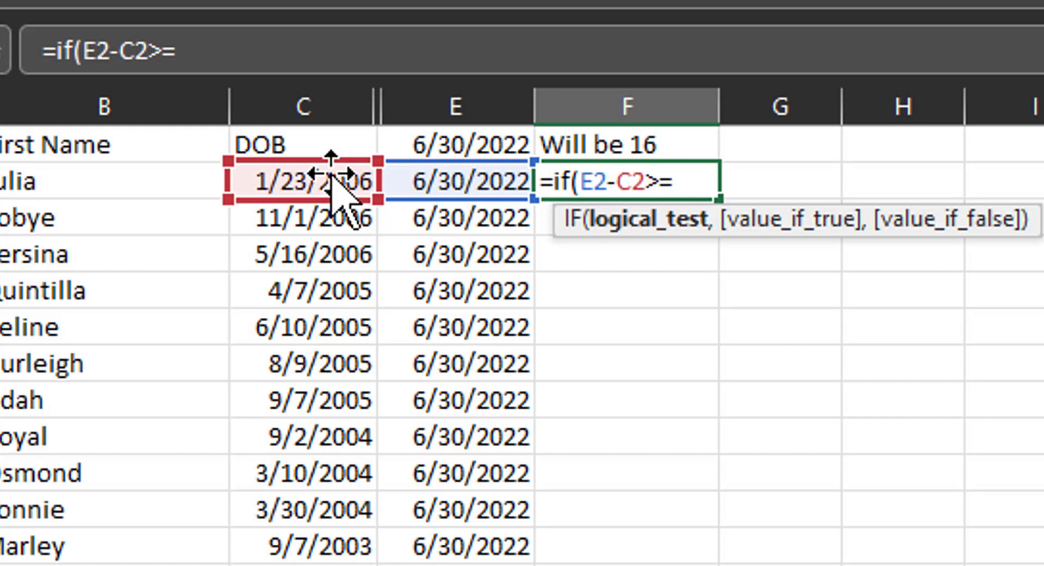
type("5844")
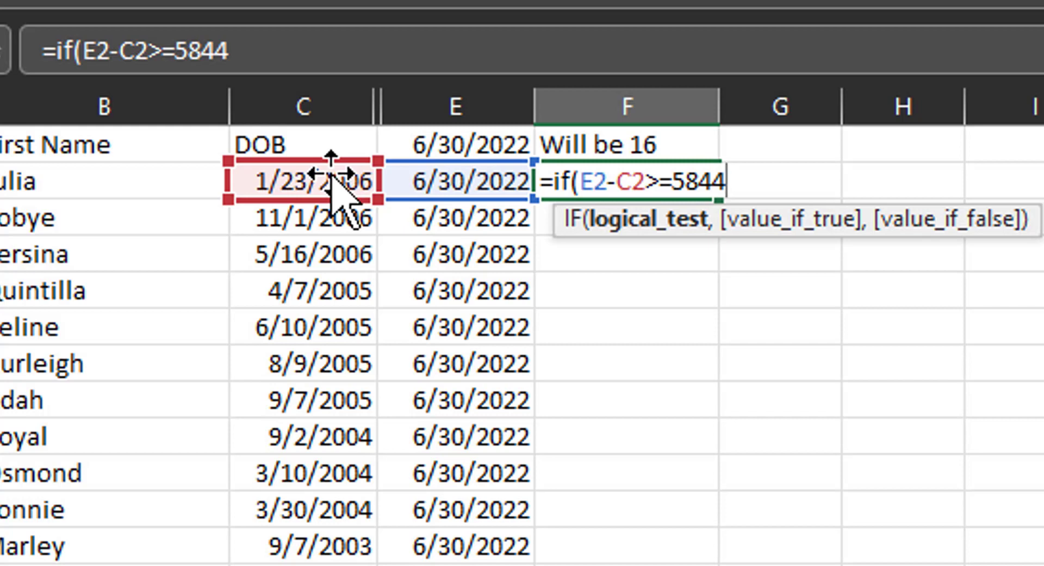
Step: Complete the IF formula in F2 so it returns "Yes" when true and "No" when false
type(",")
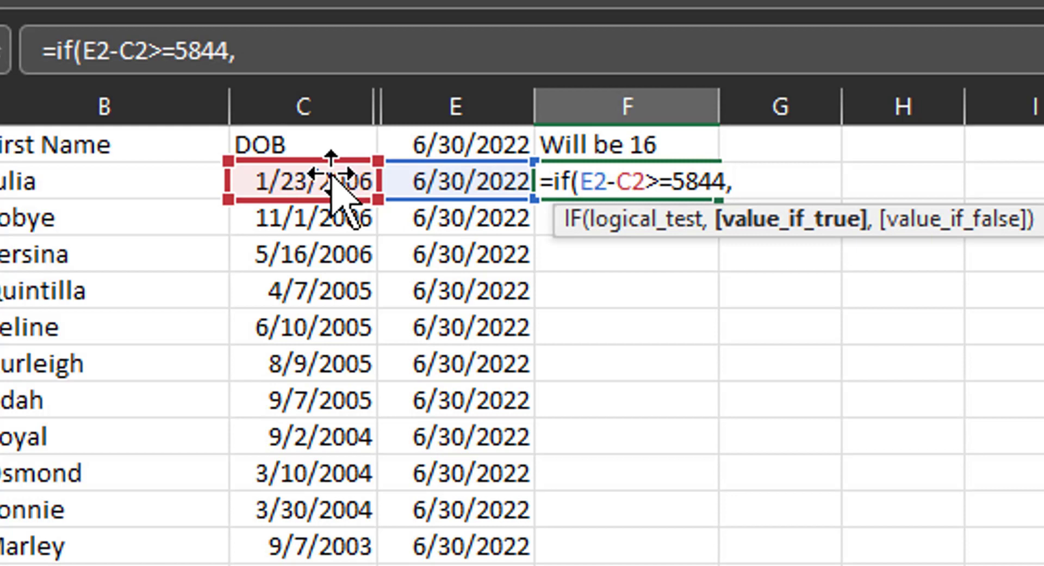
type("\"Yes\"")
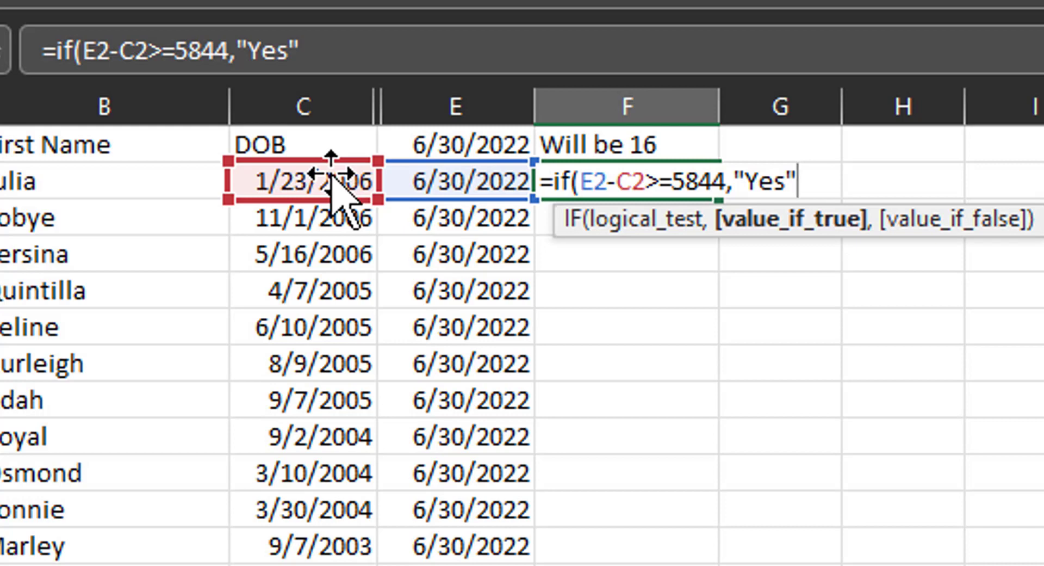
type(",")
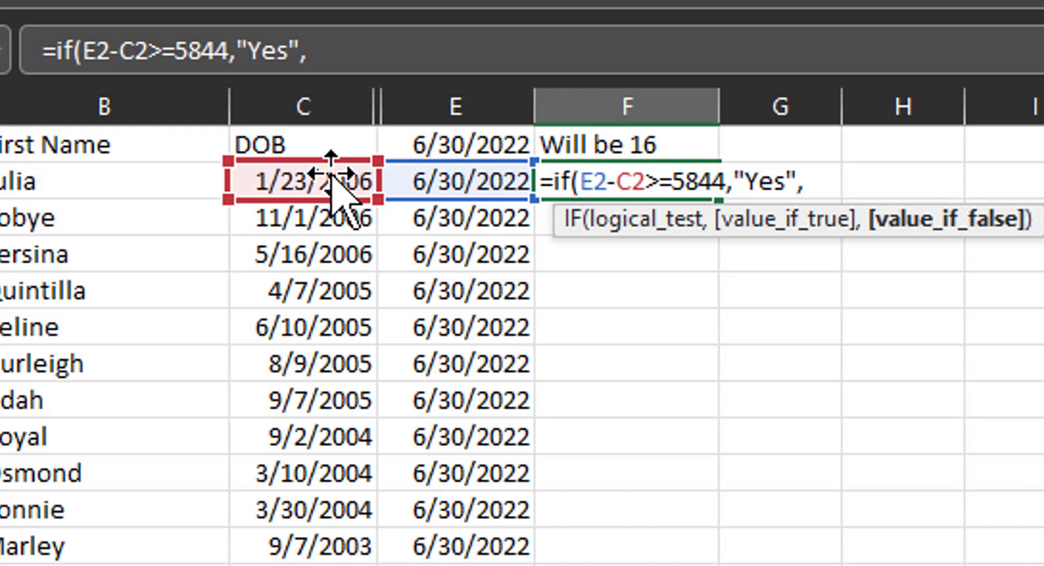
type("\"N")
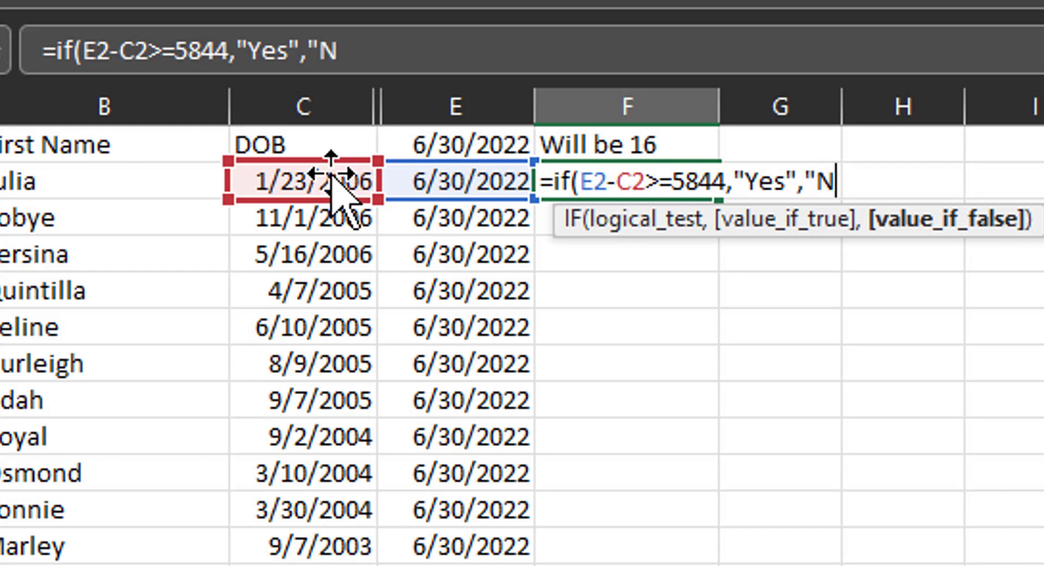
type("o\"")
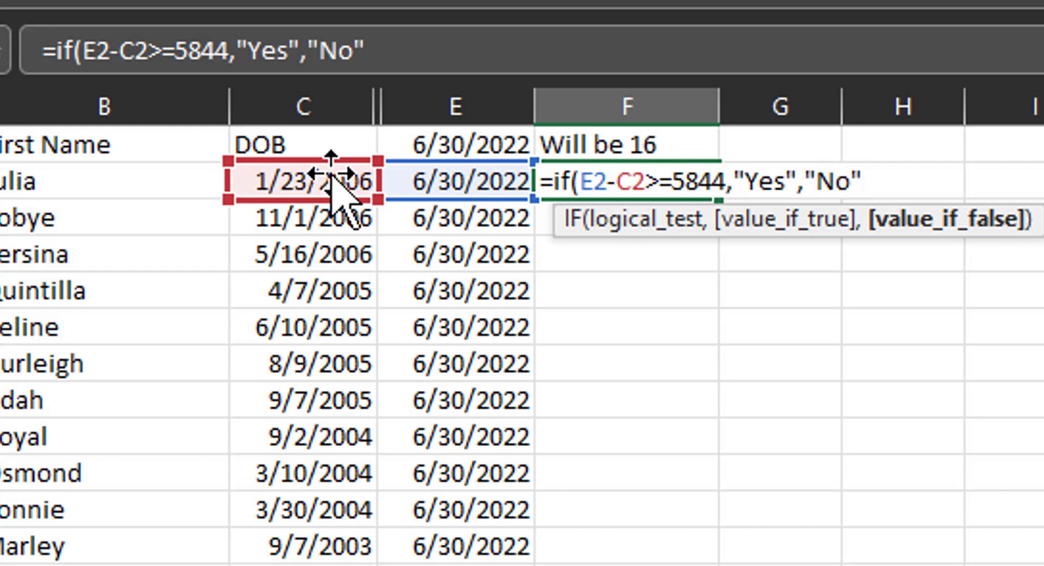
type(")")
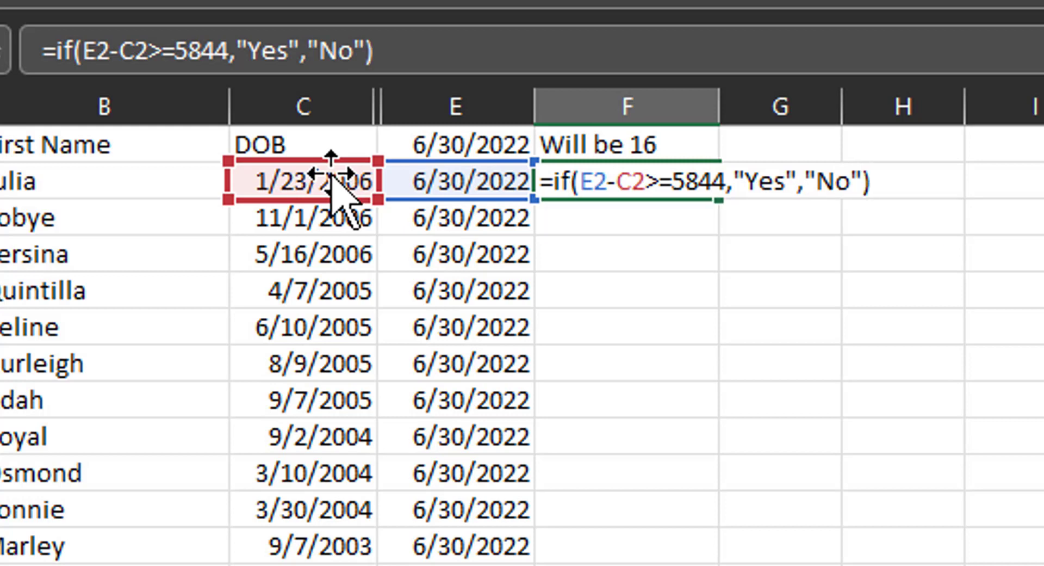
key("Return")
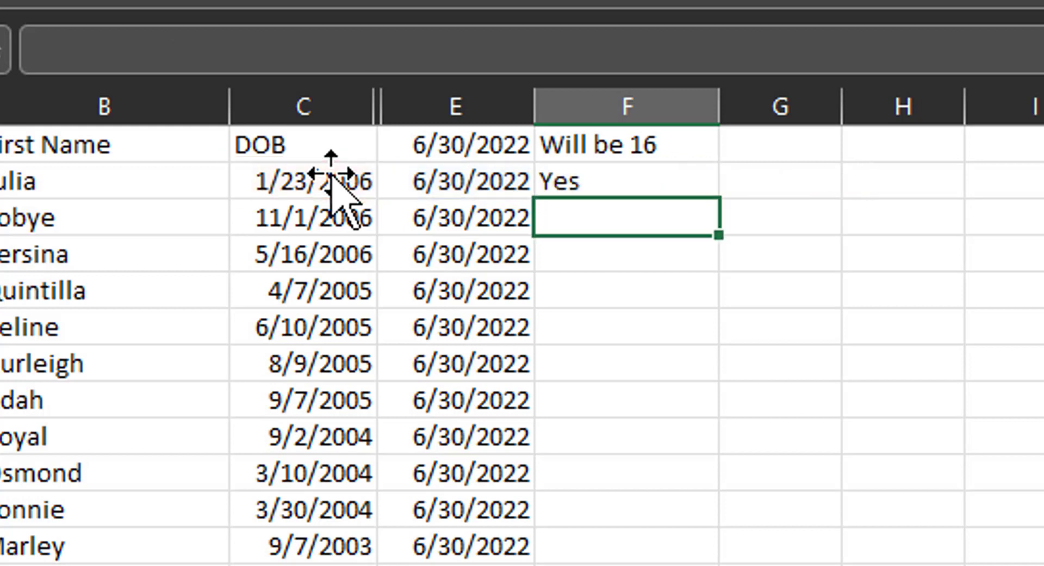
left_click(655, 179)
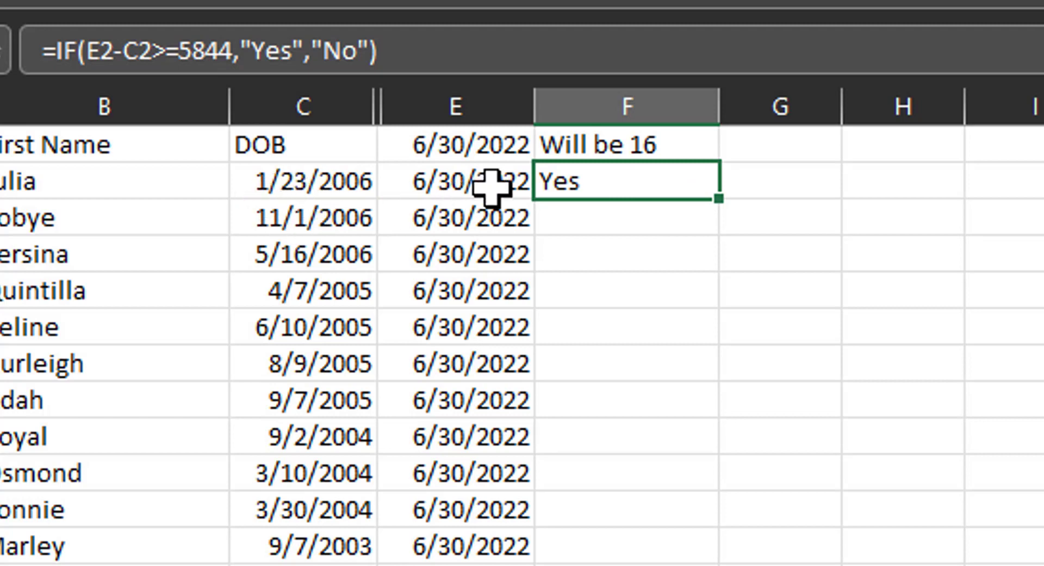
left_click(334, 185)
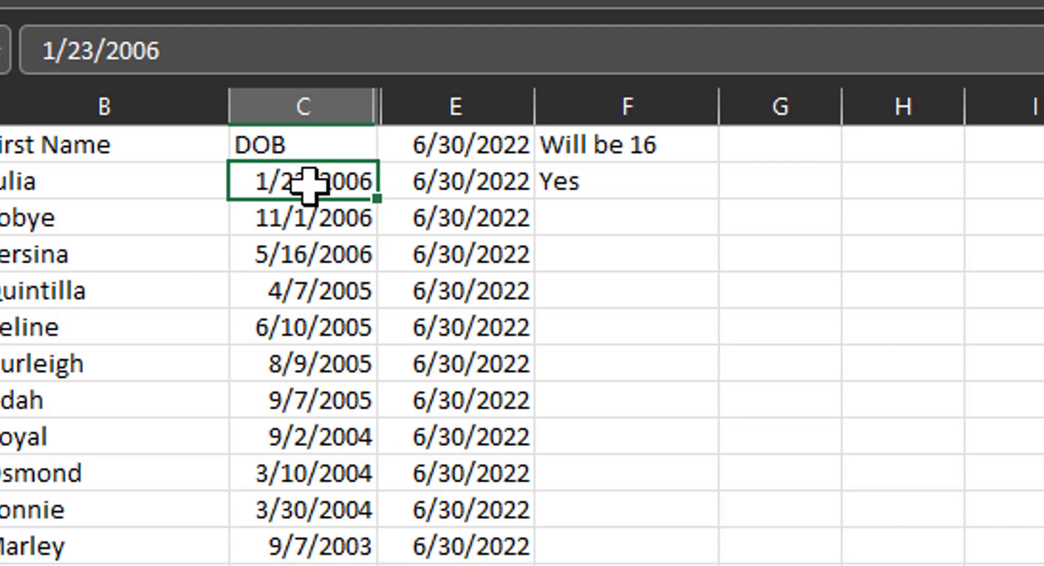
Step: Test the IF formula by changing the birth date in C2 to one day past the 16-year cutoff, and undo the change
double_click(308, 181)
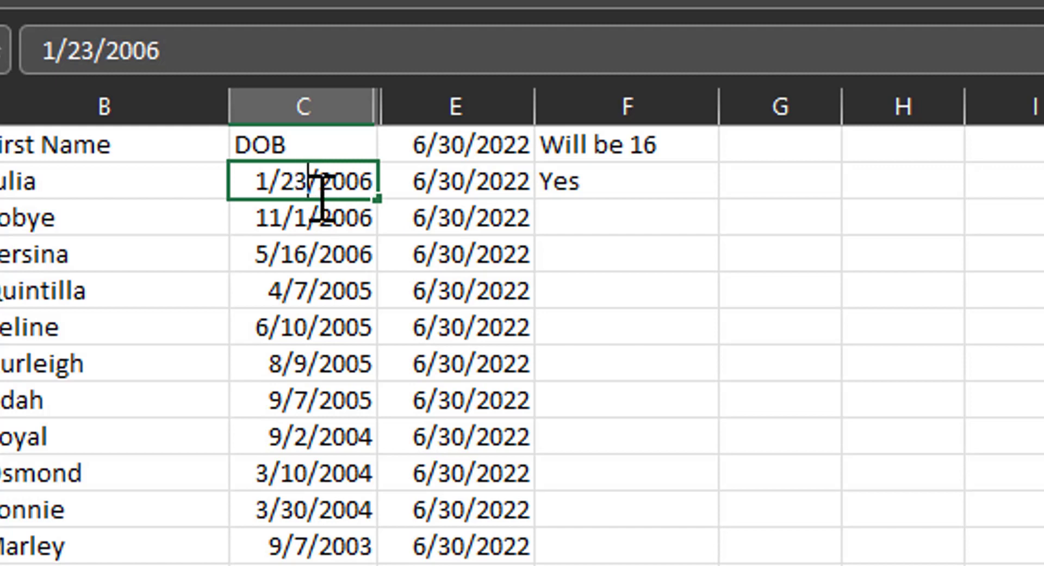
left_click_drag(308, 181, 193, 170)
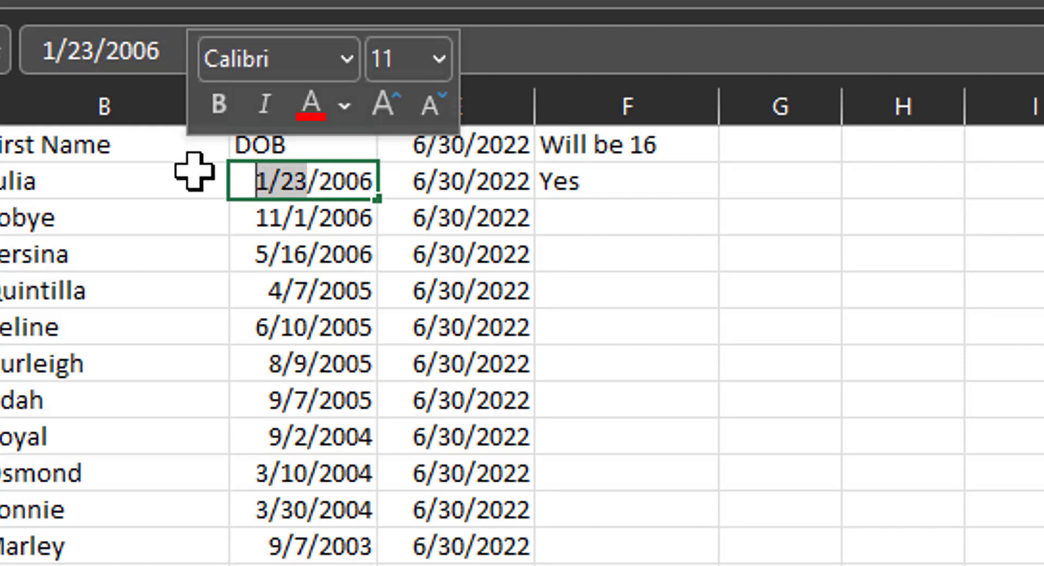
type("7/1")
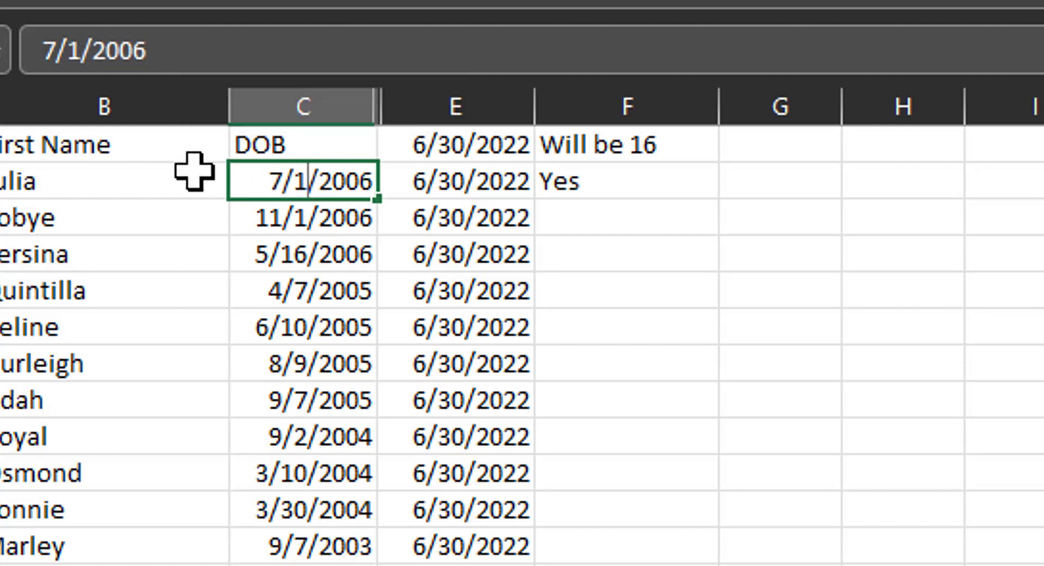
key("Return")
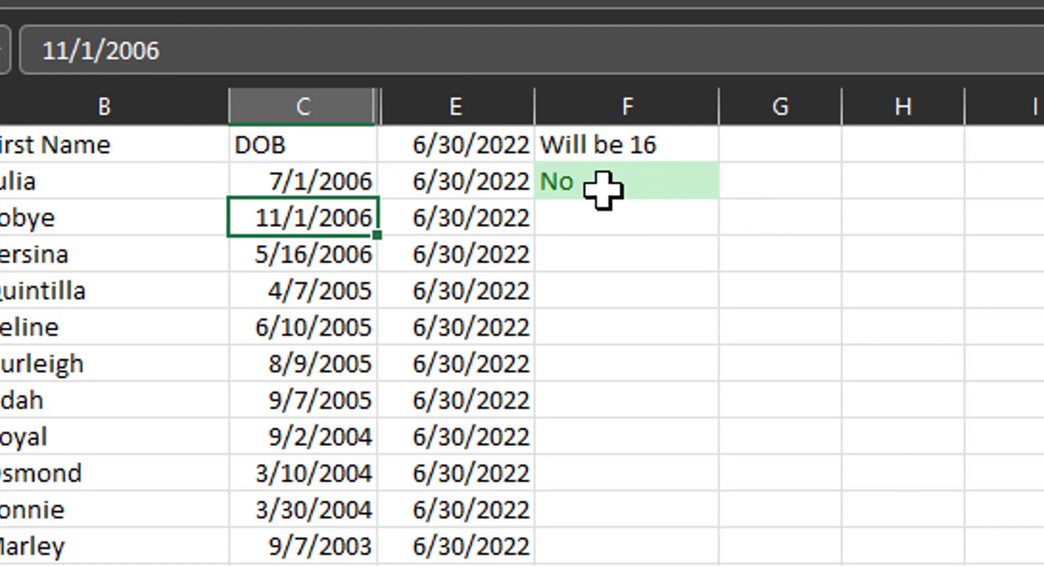
key("ctrl+z")
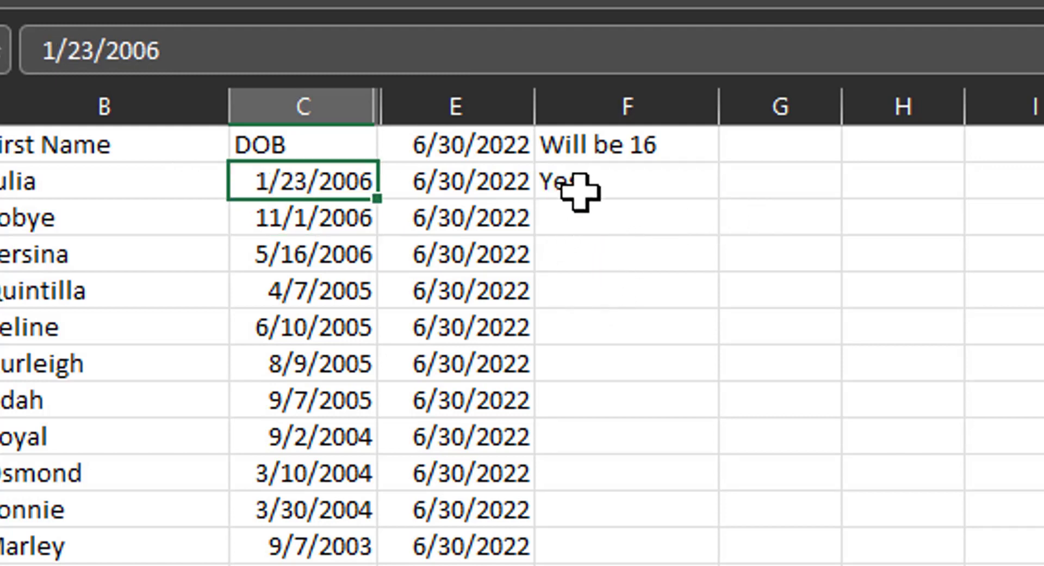
Step: Fill the IF formula from F2 down the Will be 16 column for the people in the list and check the results
left_click(602, 181)
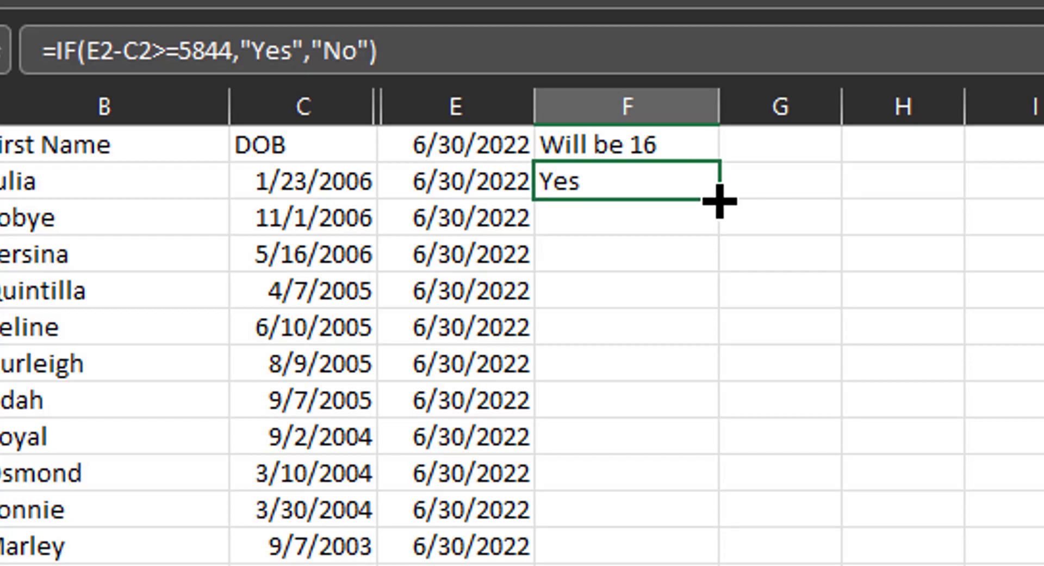
left_click_drag(719, 206, 734, 563)
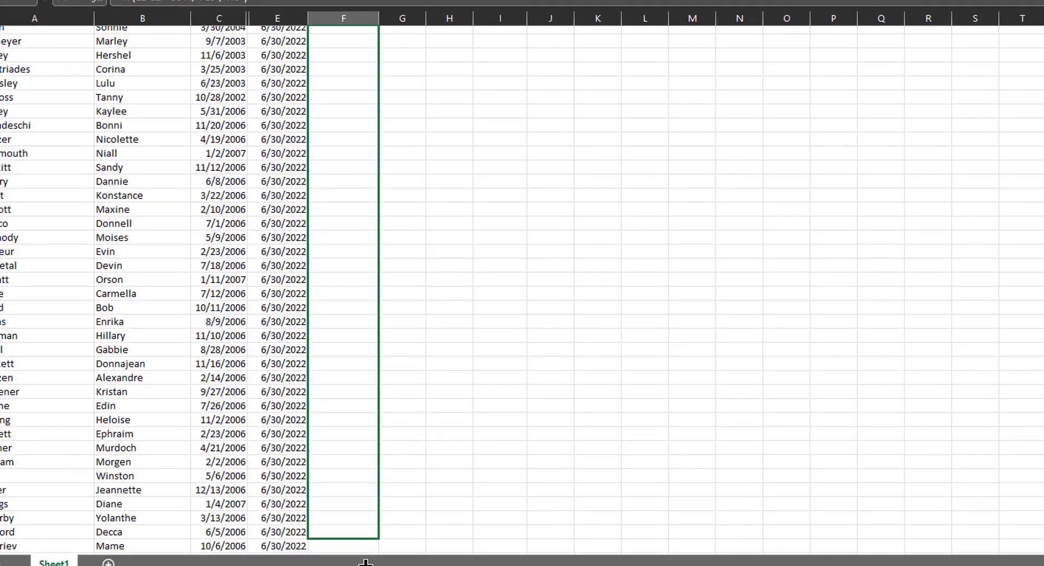
left_click_drag(366, 561, 364, 536)
scroll(361, 247, "up", 5)
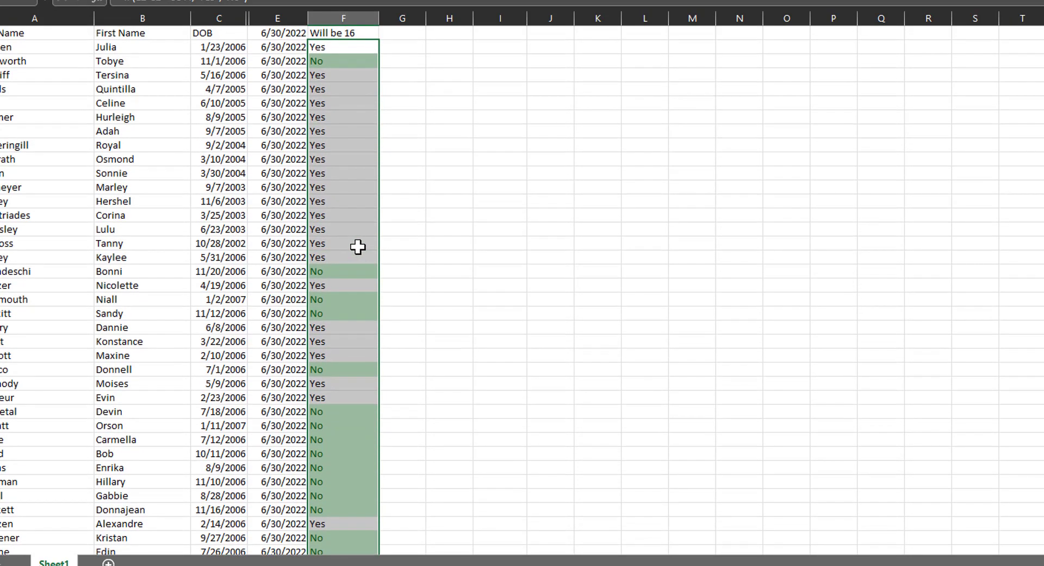
key("Down")
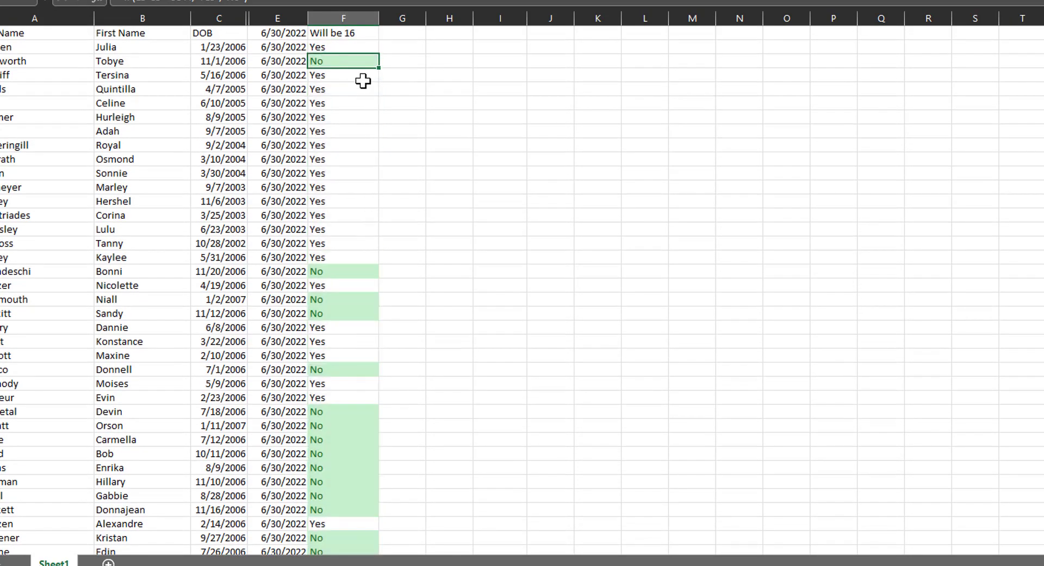
left_click(321, 270)
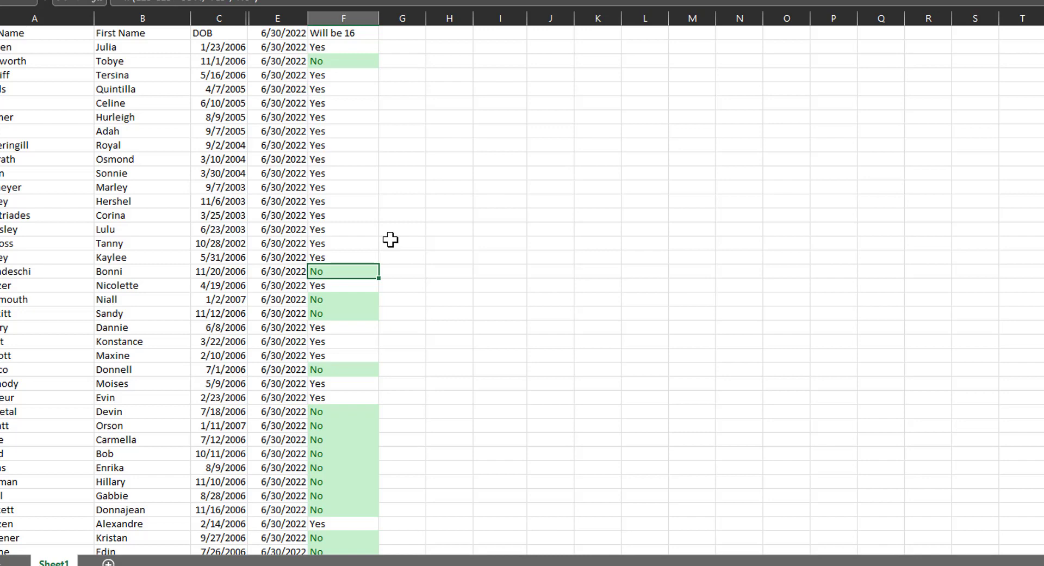